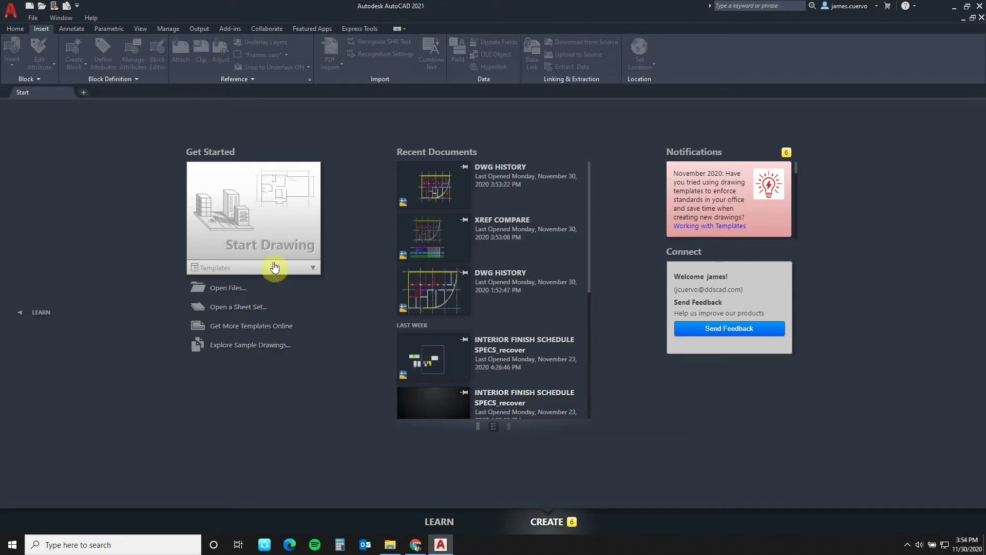
- Open XREF COMPARE.dwg from the Dropbox > DDSCAD > Webinar-Jim folder
{"action": "left_click", "coordinate": [274, 331]}
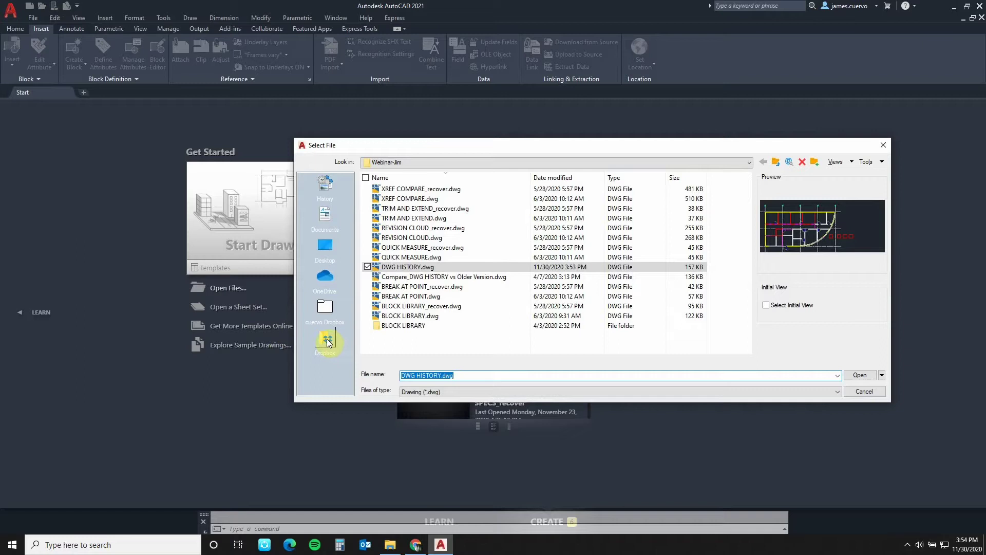
{"action": "left_click", "coordinate": [326, 337]}
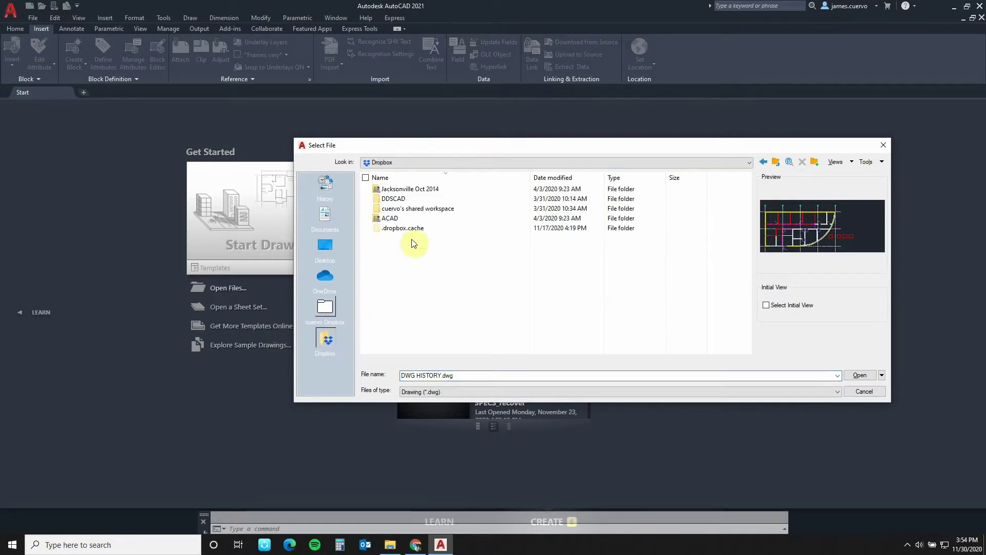
{"action": "double_click", "coordinate": [393, 199]}
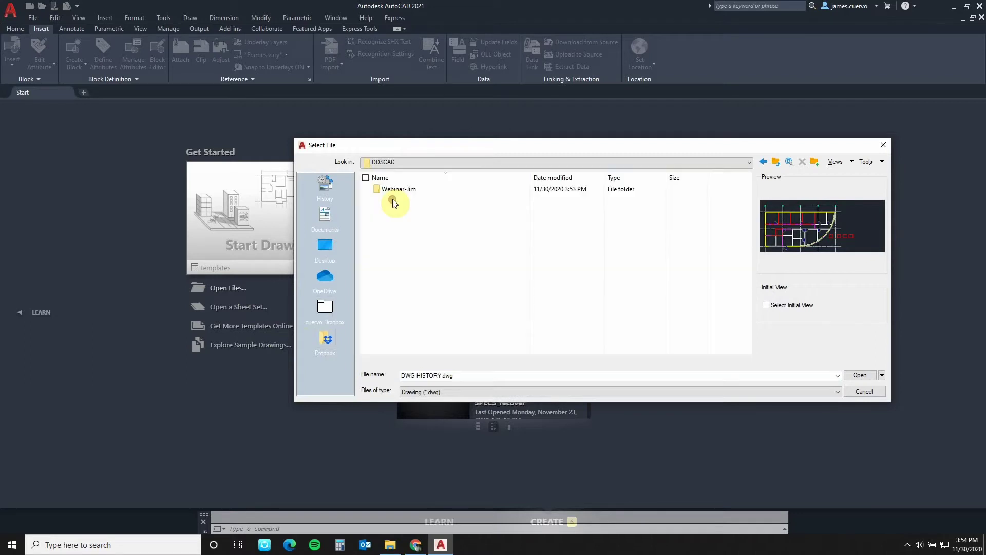
{"action": "double_click", "coordinate": [398, 188]}
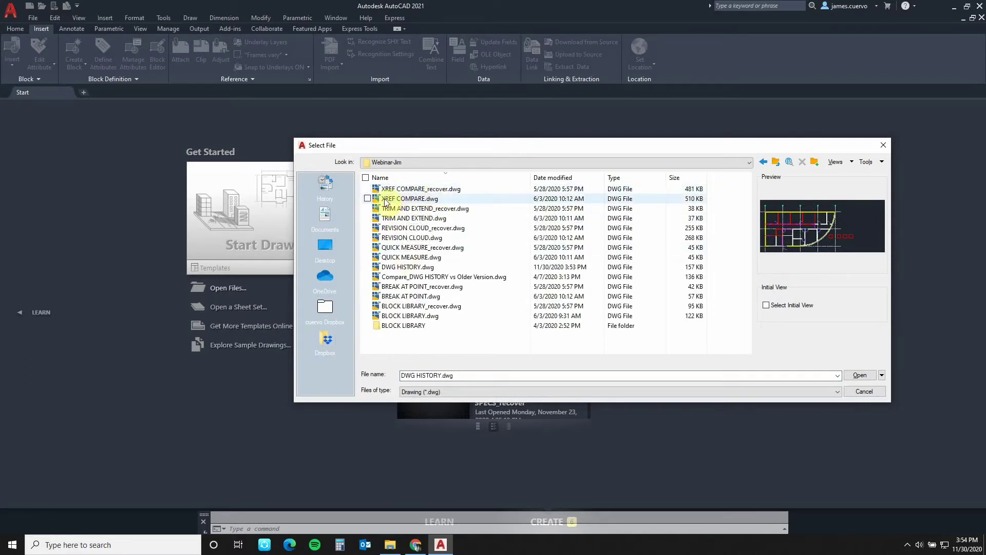
{"action": "left_click", "coordinate": [428, 200]}
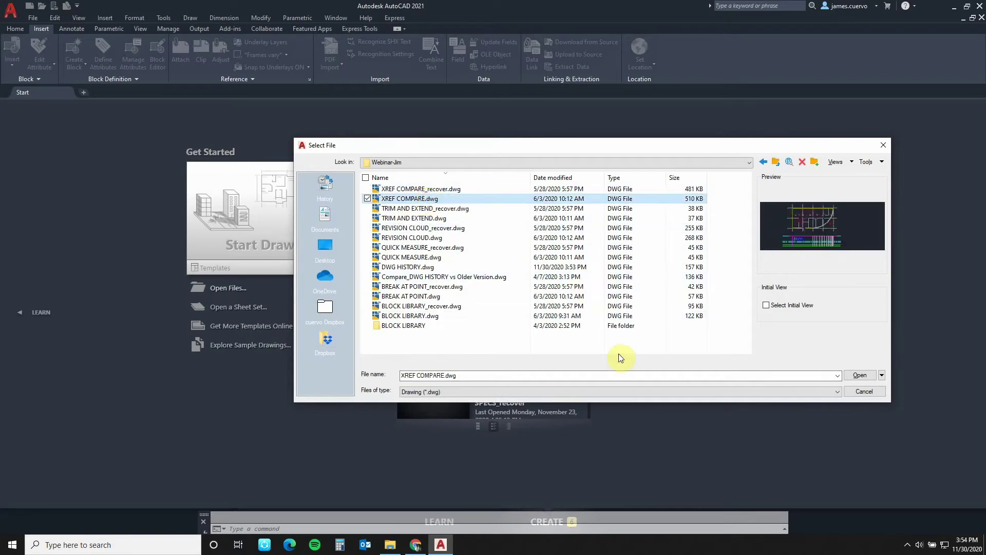
{"action": "left_click", "coordinate": [855, 375]}
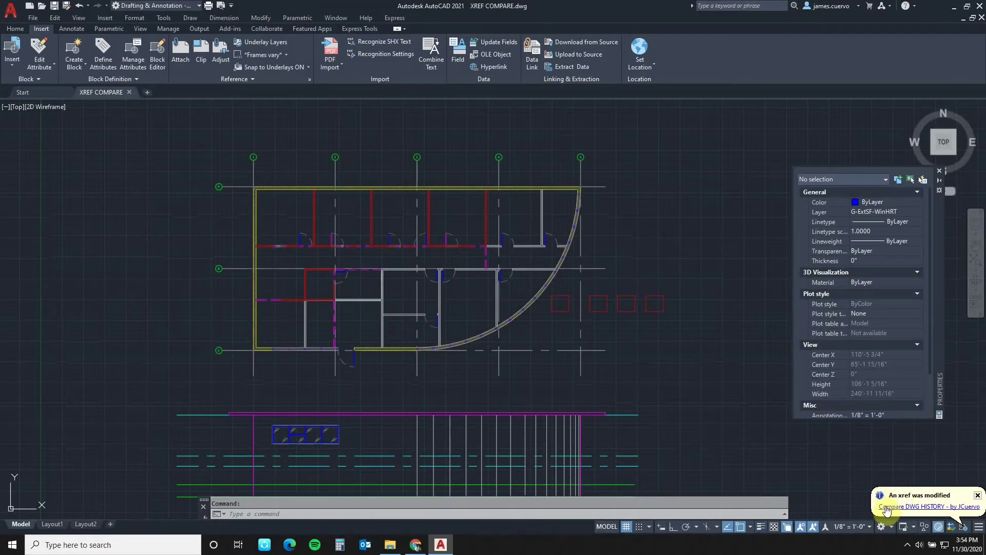
{"action": "left_click", "coordinate": [937, 506]}
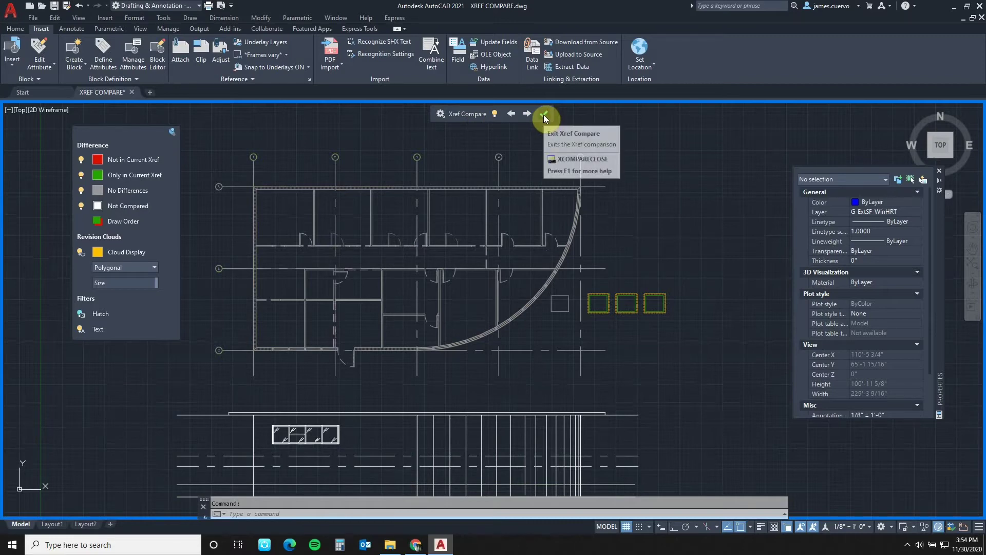
{"action": "left_click", "coordinate": [545, 117]}
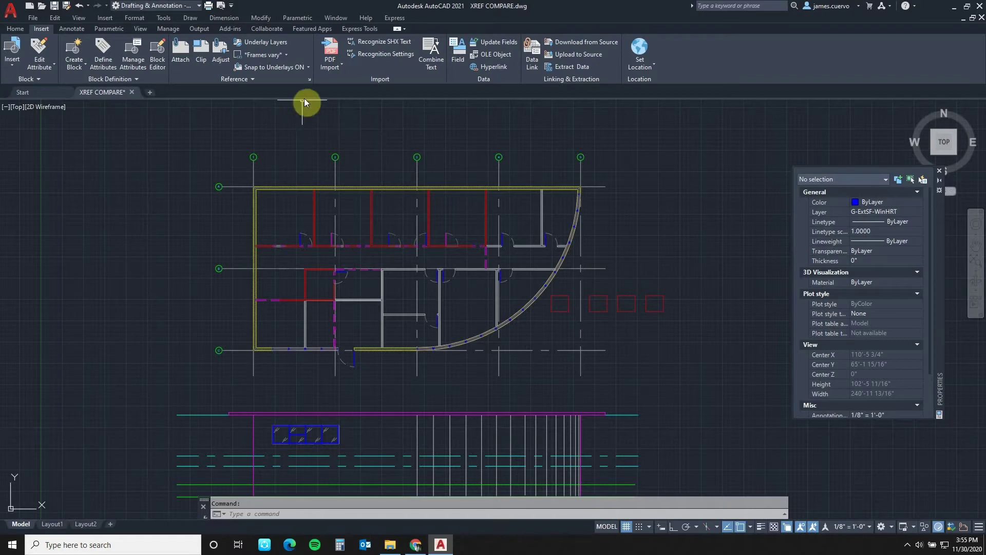
- Compare the DWG HISTORY xref against its Recent Changes from the External References palette
{"action": "left_click", "coordinate": [309, 79]}
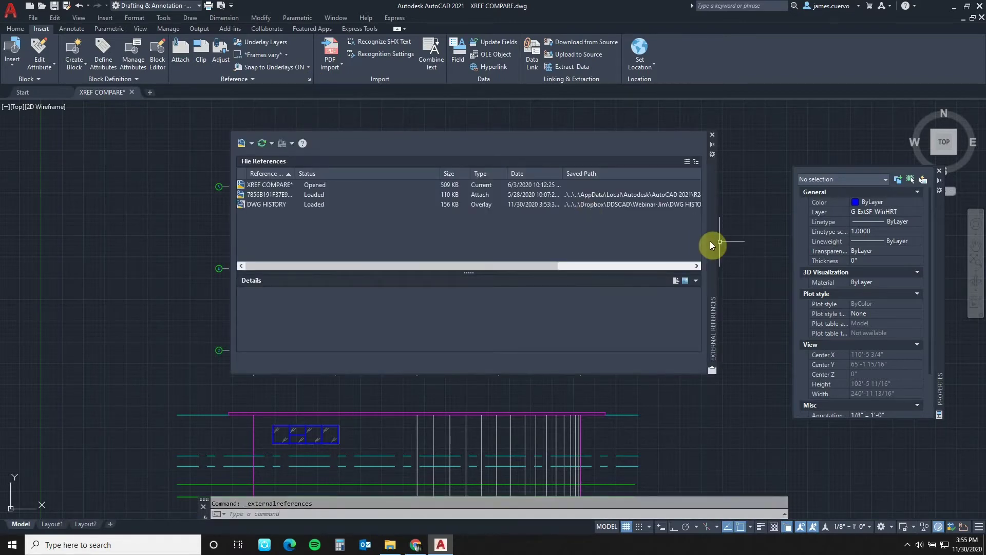
{"action": "left_click_drag", "start_coordinate": [711, 244], "coordinate": [762, 226]}
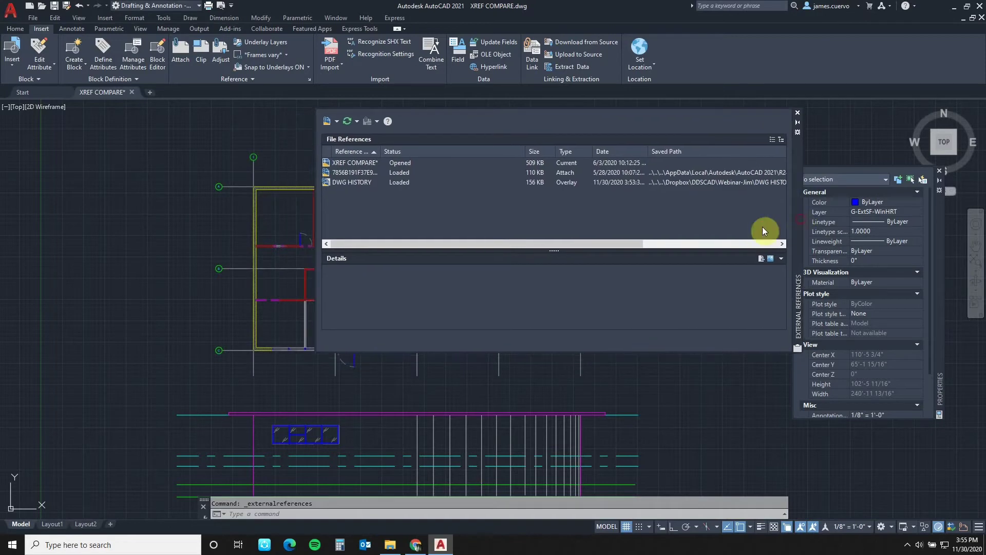
{"action": "left_click", "coordinate": [365, 183]}
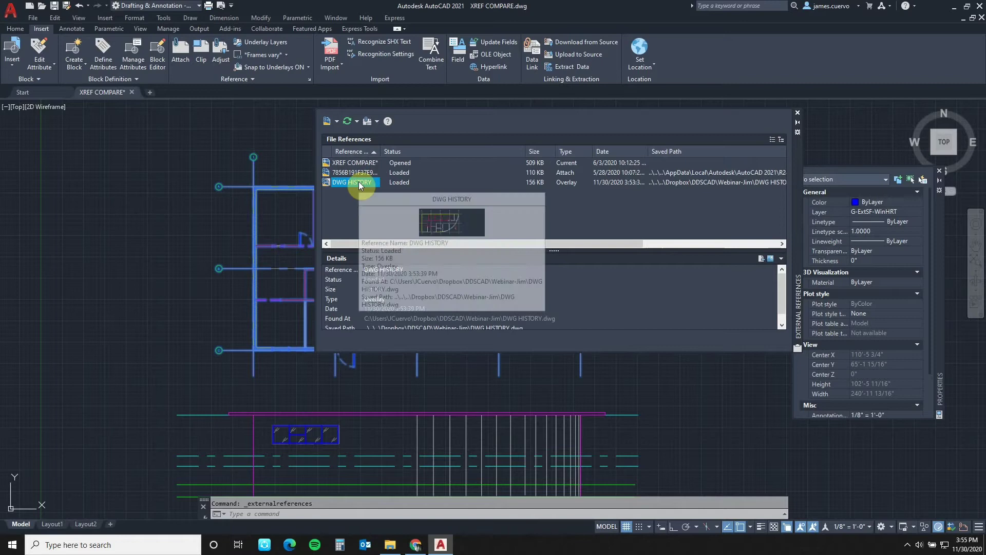
{"action": "right_click", "coordinate": [359, 182]}
{"action": "mouse_move", "coordinate": [386, 216]}
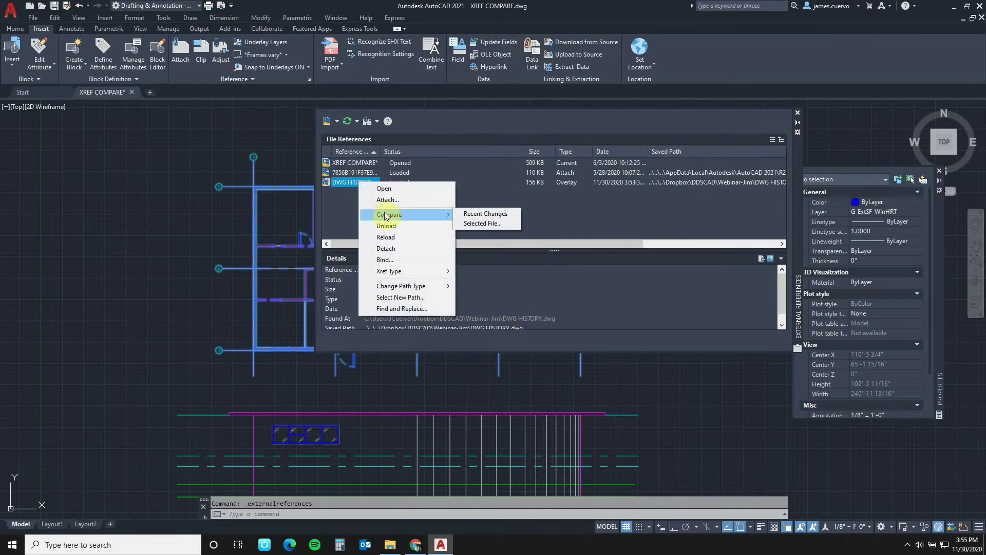
{"action": "left_click", "coordinate": [475, 215]}
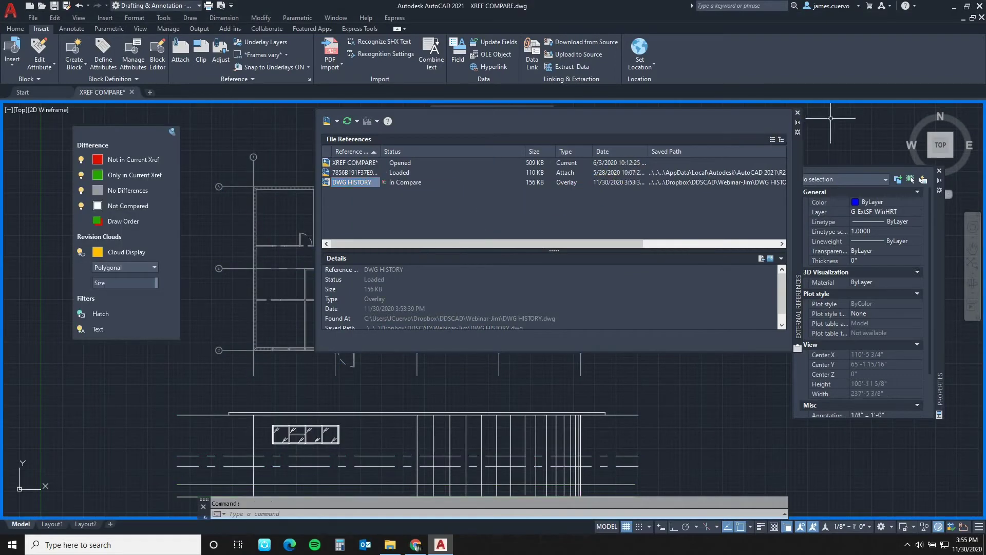
- Close the External References palette, inspect the three outlined change boxes, and show the Xref Compare settings
{"action": "left_click", "coordinate": [797, 113]}
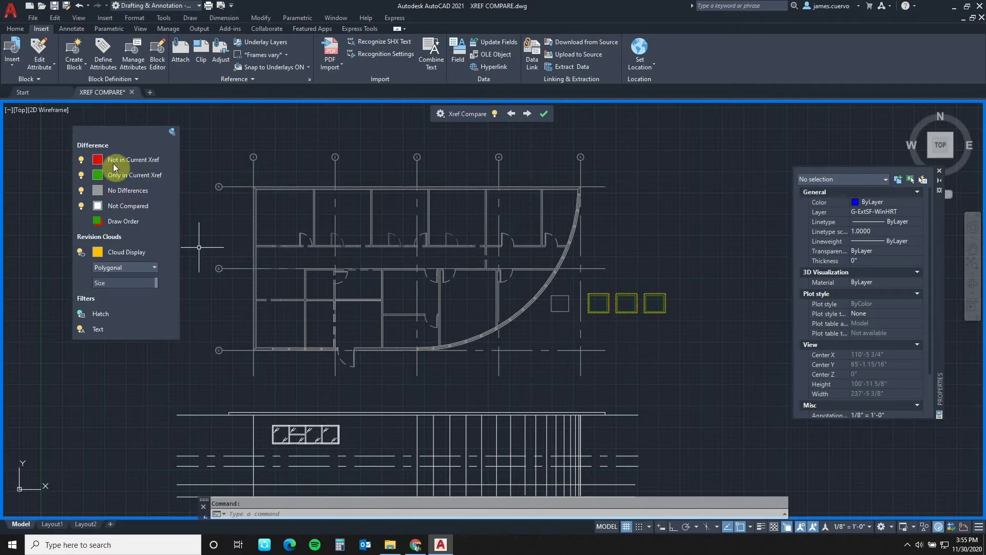
{"action": "mouse_move", "coordinate": [130, 163]}
{"action": "scroll", "coordinate": [632, 294], "scroll_direction": "up", "scroll_amount": 4}
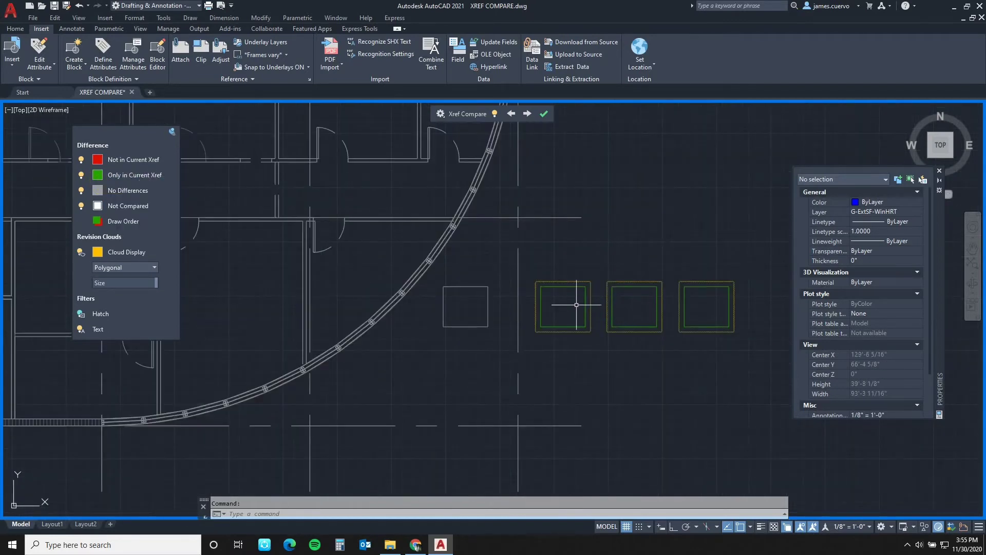
{"action": "left_click", "coordinate": [160, 236]}
{"action": "scroll", "coordinate": [381, 318], "scroll_direction": "down", "scroll_amount": 4}
{"action": "middle_click_drag", "start_coordinate": [381, 318], "coordinate": [462, 297]}
{"action": "left_click", "coordinate": [98, 222]}
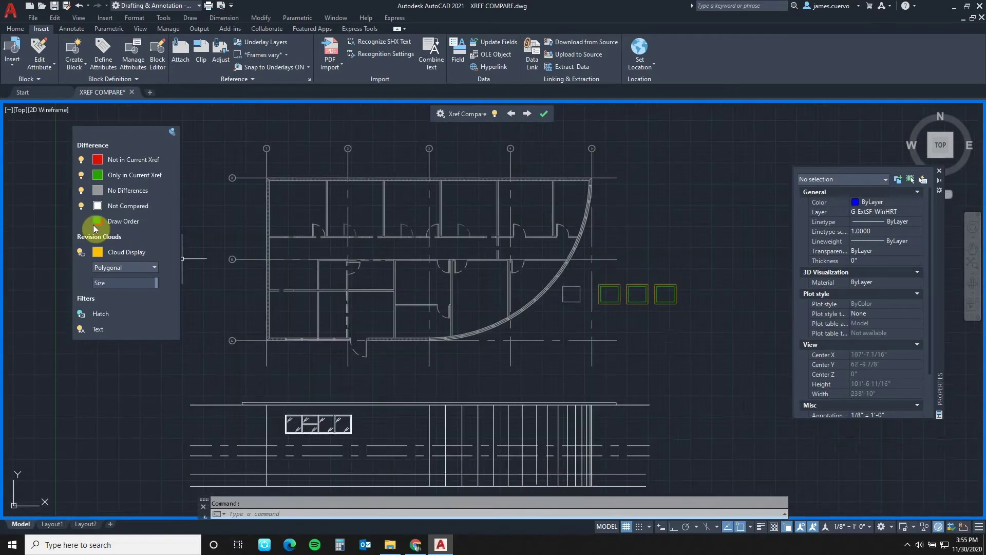
{"action": "left_click", "coordinate": [98, 206]}
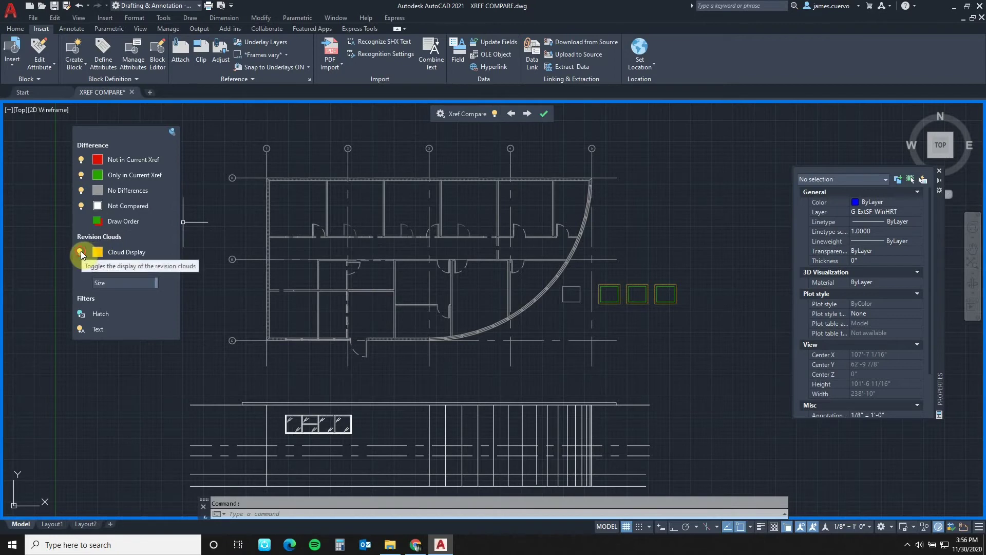
- Toggle revision clouds and the not-compared, current-only and missing difference categories off and back on
{"action": "left_click", "coordinate": [80, 252]}
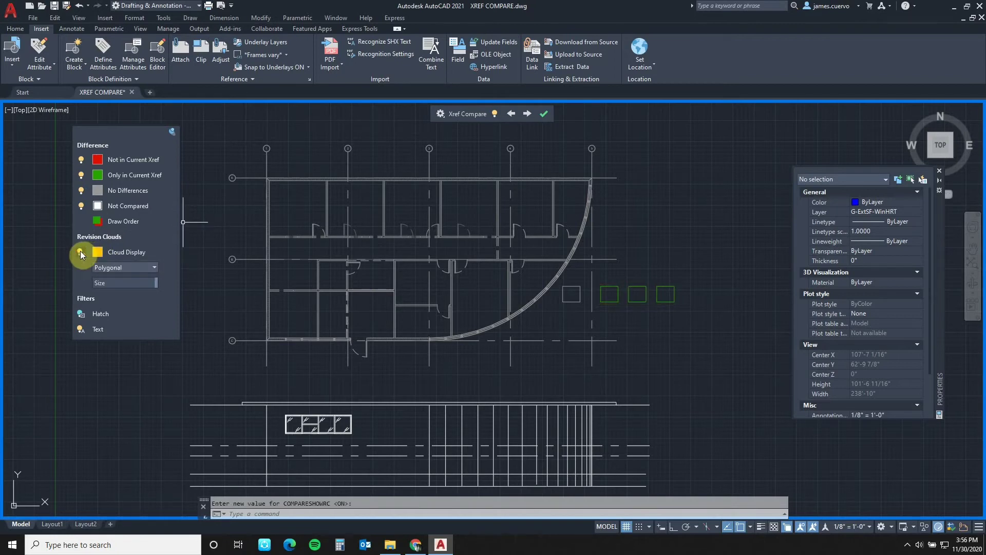
{"action": "left_click", "coordinate": [80, 204]}
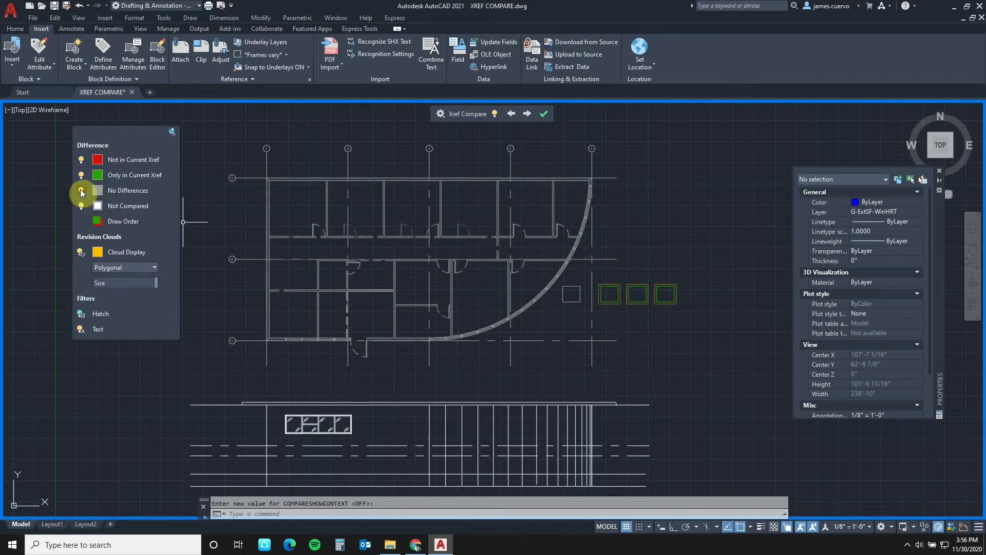
{"action": "left_click", "coordinate": [81, 190]}
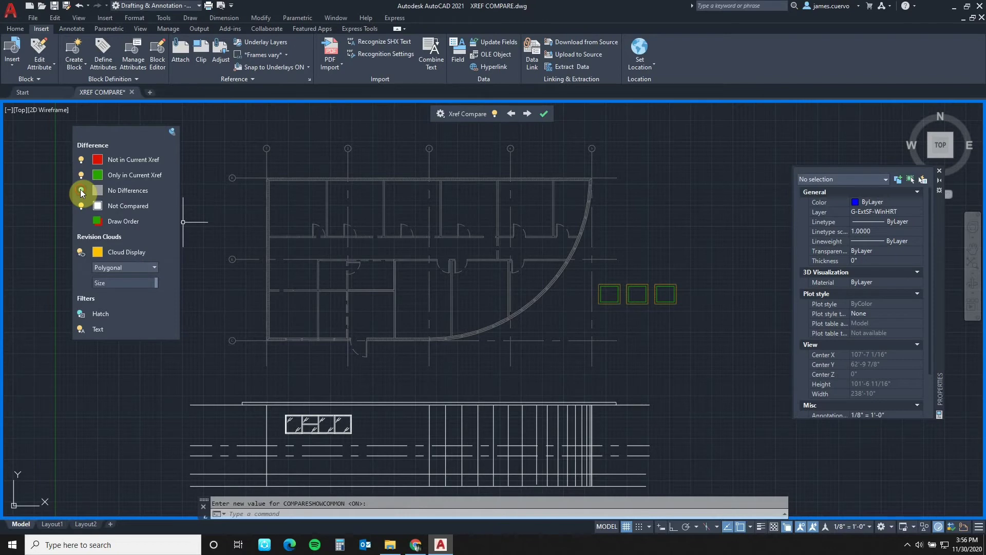
{"action": "left_click", "coordinate": [81, 190]}
{"action": "left_click", "coordinate": [82, 174]}
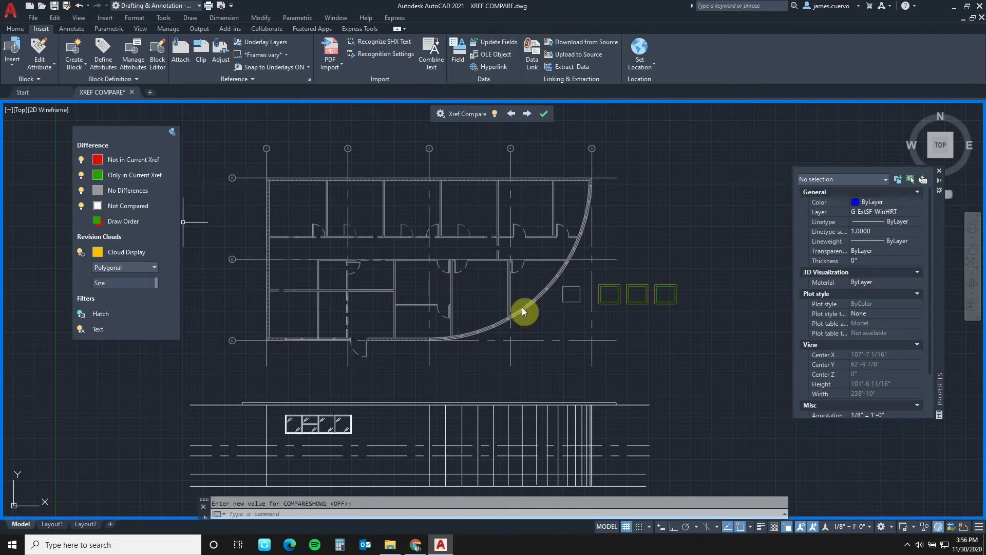
{"action": "left_click", "coordinate": [82, 158]}
{"action": "middle_click_drag", "start_coordinate": [628, 307], "coordinate": [421, 316]}
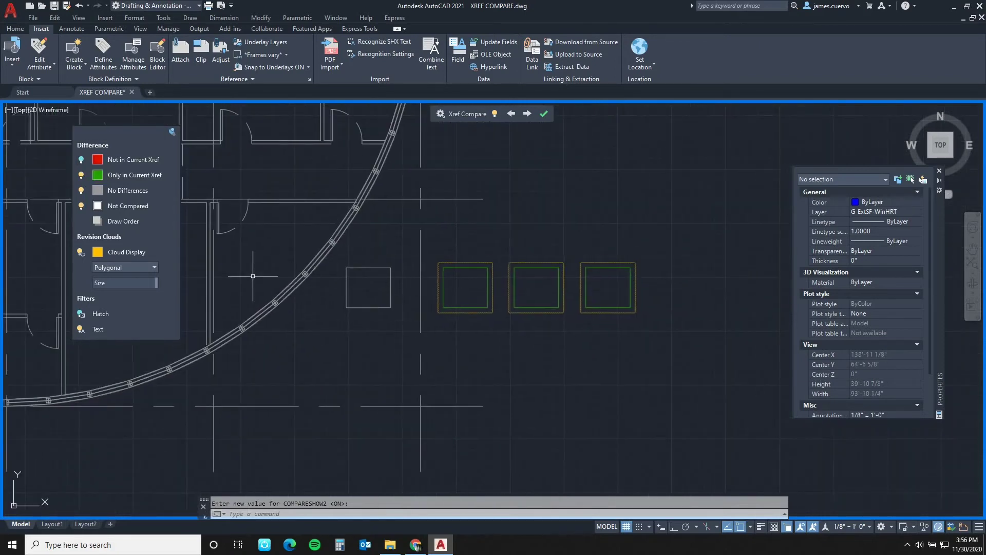
- Leave the cloud colour unchanged, keep the Polygonal cloud shape, and set the cloud size to 8
{"action": "left_click", "coordinate": [97, 252]}
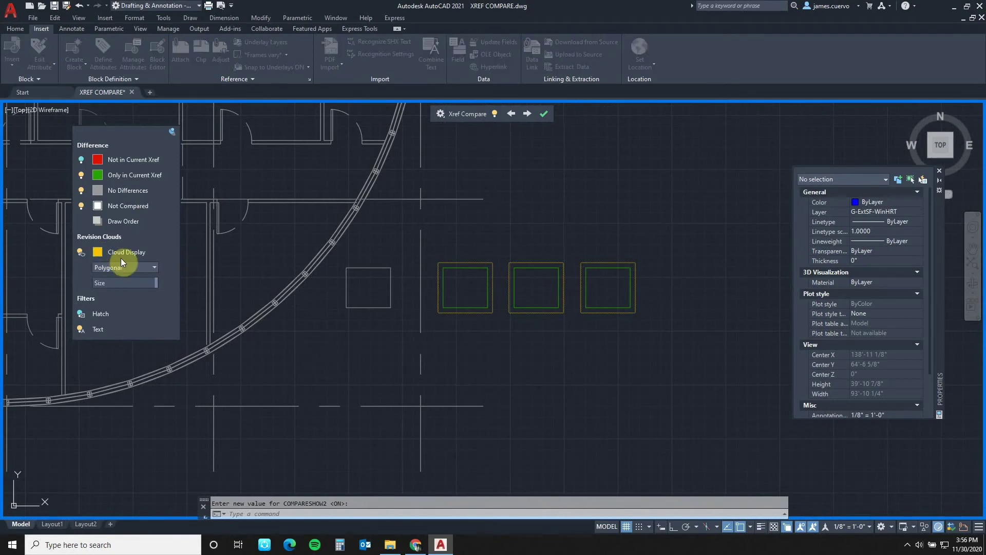
{"action": "left_click", "coordinate": [468, 340]}
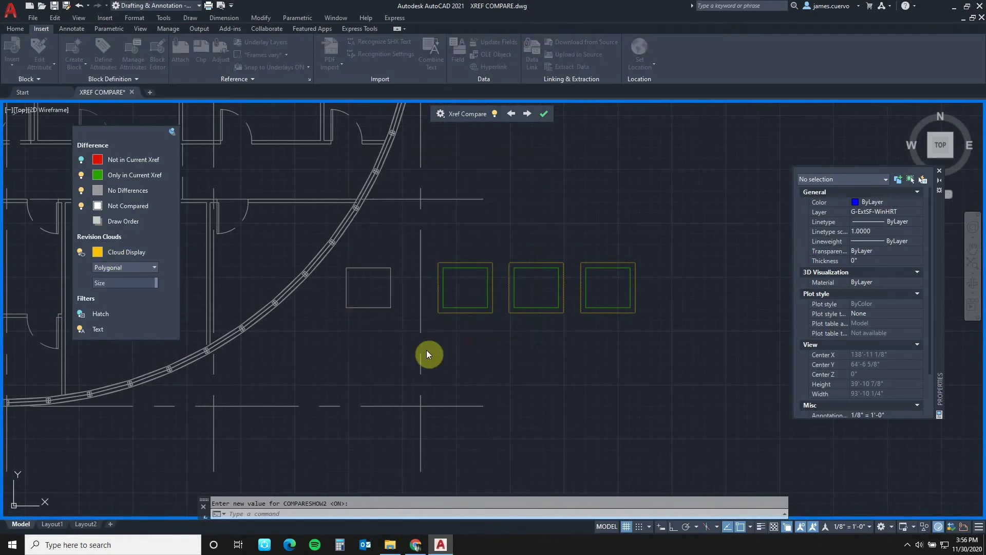
{"action": "left_click", "coordinate": [139, 269]}
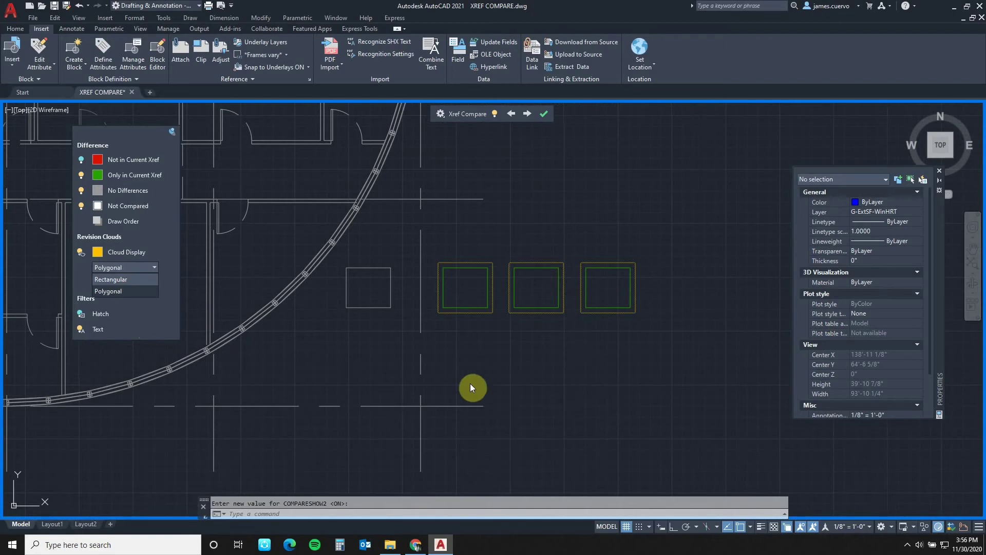
{"action": "left_click", "coordinate": [167, 238]}
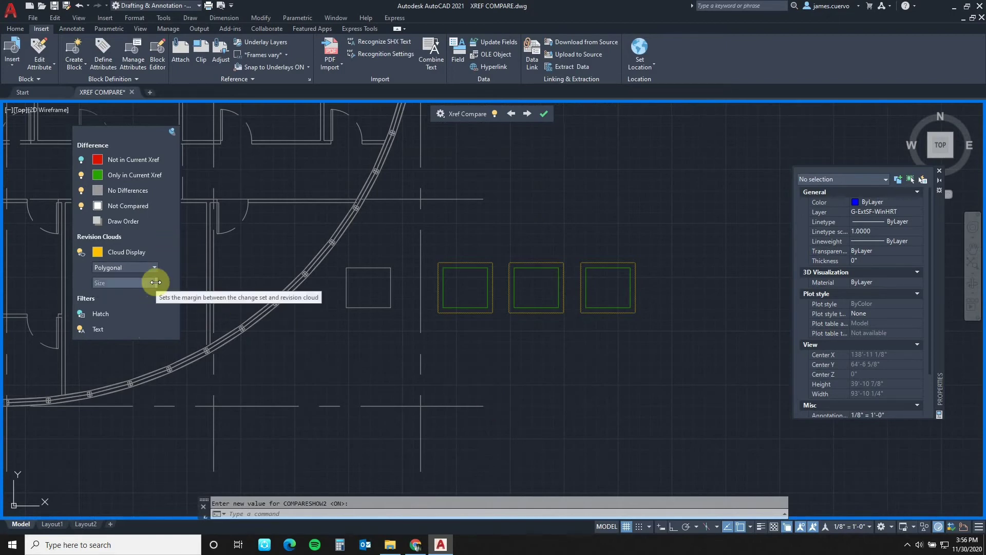
{"action": "left_click_drag", "start_coordinate": [155, 282], "coordinate": [178, 278]}
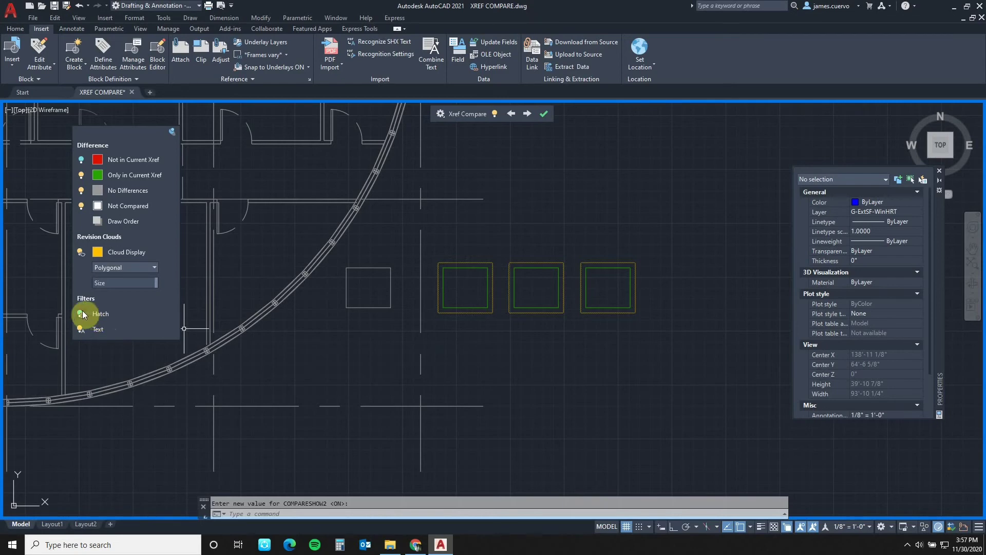
- Turn the Hatch and Text comparison filters off and back on, leaving both included
{"action": "mouse_move", "coordinate": [404, 305]}
{"action": "middle_mouse_down"}
{"action": "mouse_move", "coordinate": [483, 308]}
{"action": "mouse_move", "coordinate": [469, 325]}
{"action": "mouse_move", "coordinate": [593, 322]}
{"action": "middle_mouse_up"}
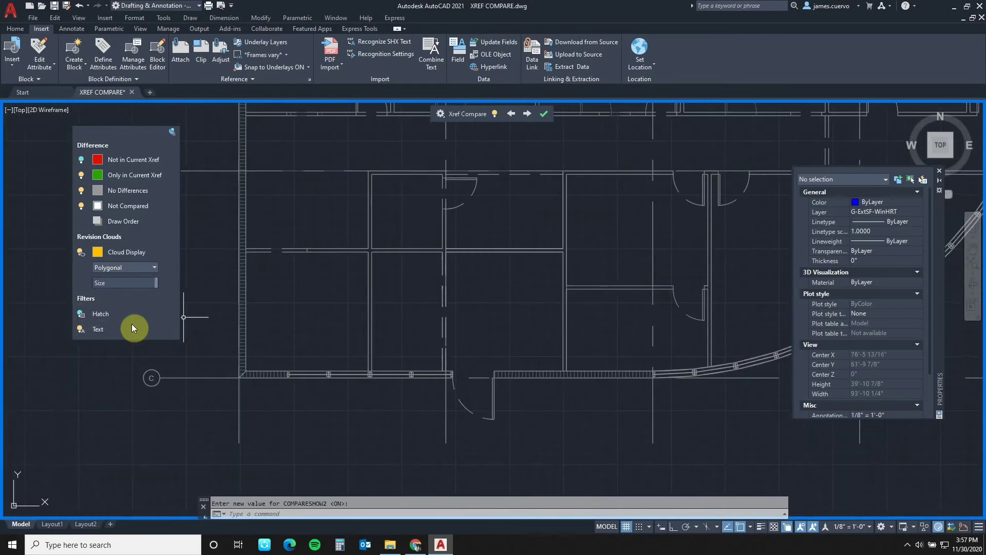
{"action": "left_click", "coordinate": [81, 314]}
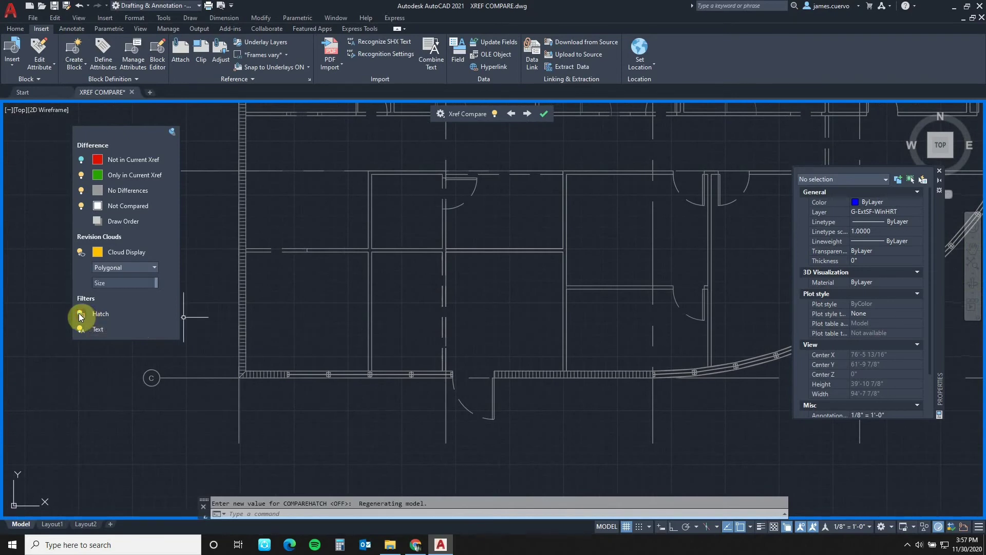
{"action": "left_click", "coordinate": [80, 315]}
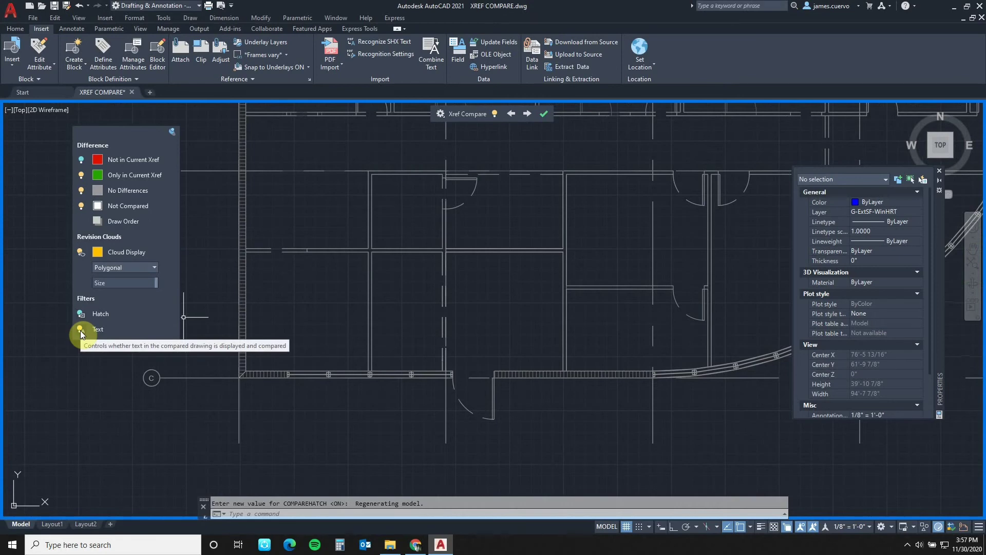
{"action": "left_click", "coordinate": [81, 329]}
{"action": "left_click", "coordinate": [80, 329]}
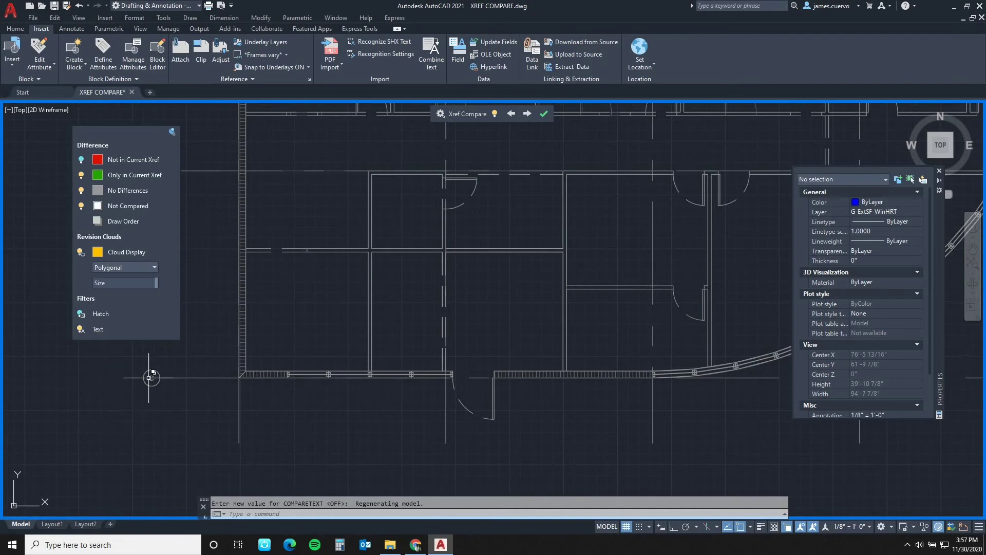
{"action": "left_click", "coordinate": [81, 329]}
{"action": "middle_click_drag", "start_coordinate": [450, 190], "coordinate": [362, 185]}
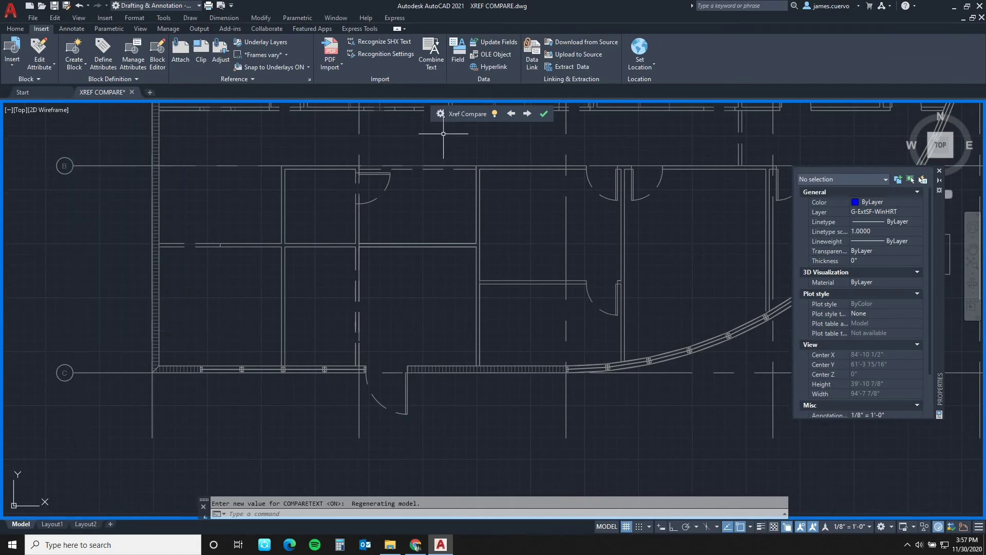
- Reopen the Xref Compare settings, move them to the left edge, and toggle the comparison off and on
{"action": "left_click", "coordinate": [440, 114]}
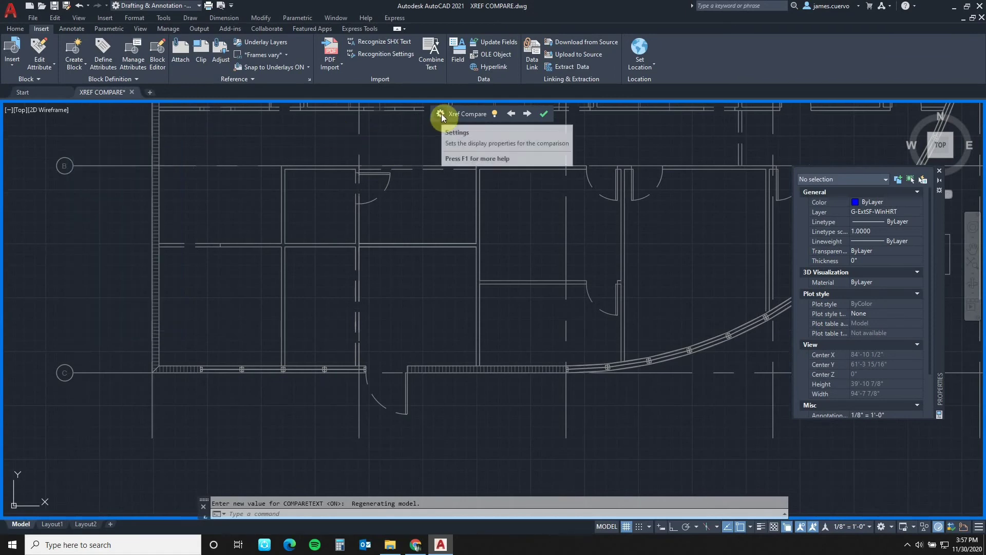
{"action": "left_click", "coordinate": [441, 115]}
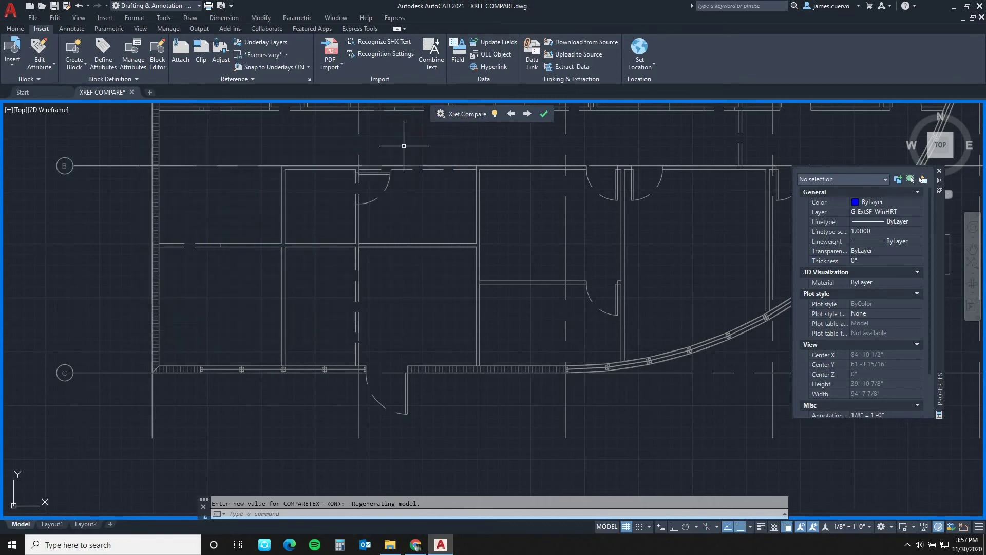
{"action": "left_click", "coordinate": [440, 115]}
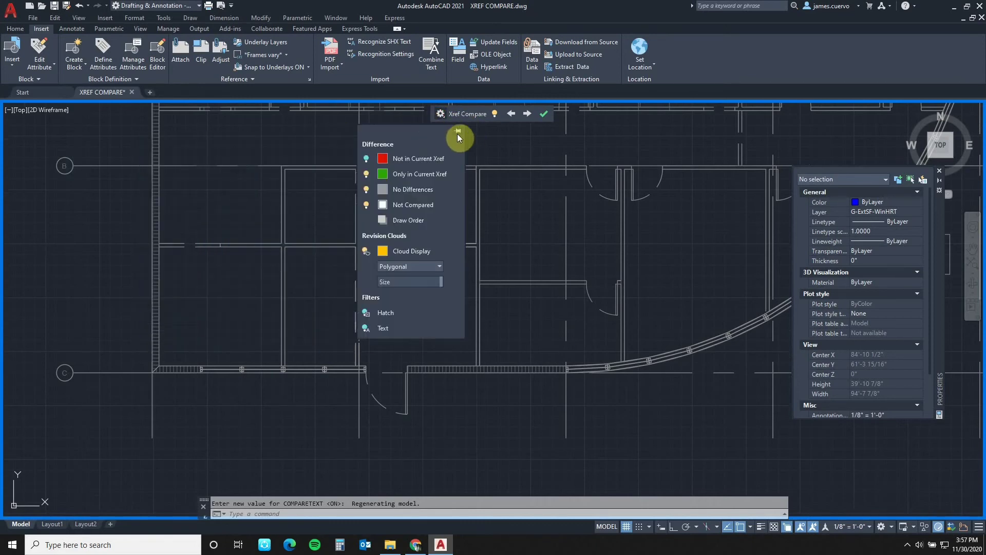
{"action": "mouse_move", "coordinate": [424, 134]}
{"action": "left_mouse_down"}
{"action": "mouse_move", "coordinate": [76, 159]}
{"action": "mouse_move", "coordinate": [86, 162]}
{"action": "left_mouse_up"}
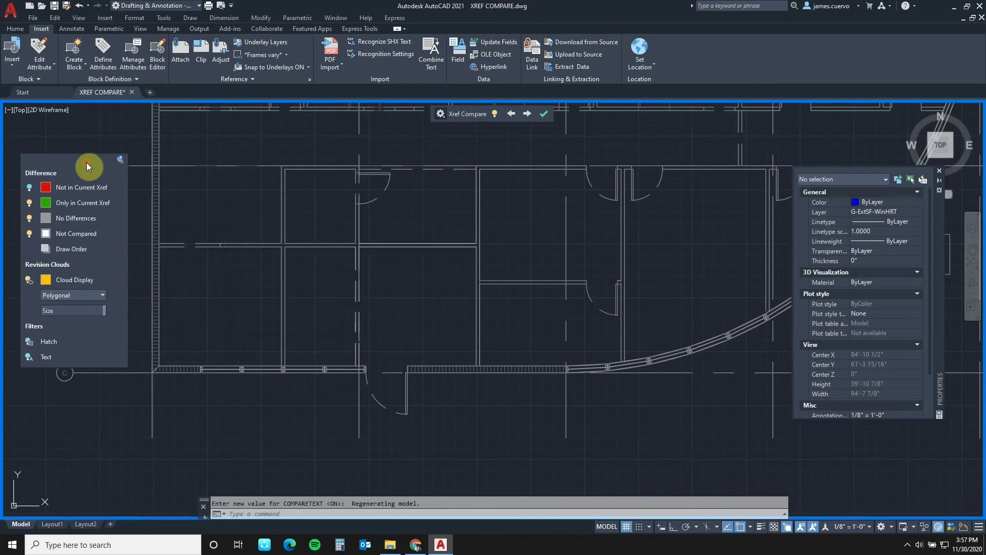
{"action": "left_click", "coordinate": [494, 113]}
{"action": "left_click", "coordinate": [493, 114]}
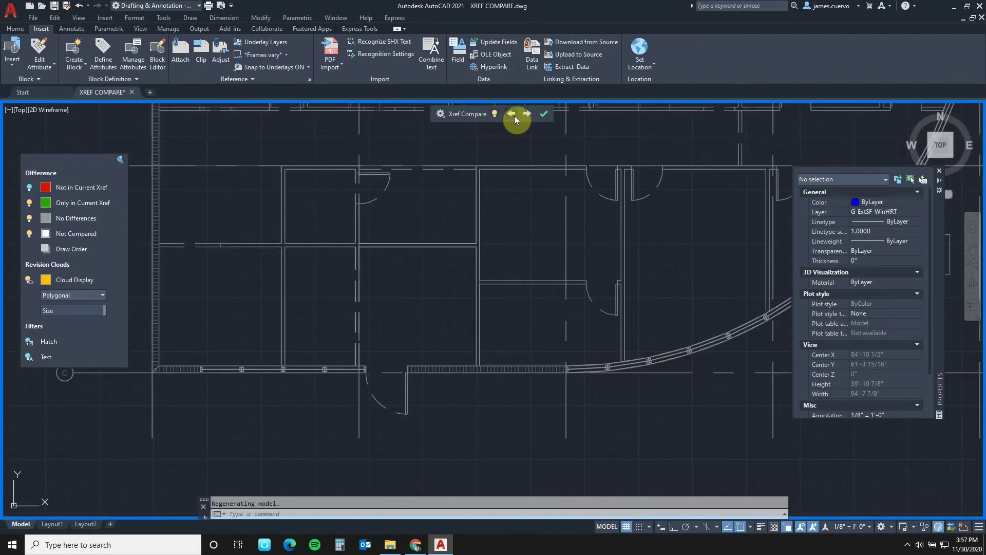
- Step through each clouded change with the previous/next arrows, then zoom out to see all three
{"action": "left_click", "coordinate": [513, 114]}
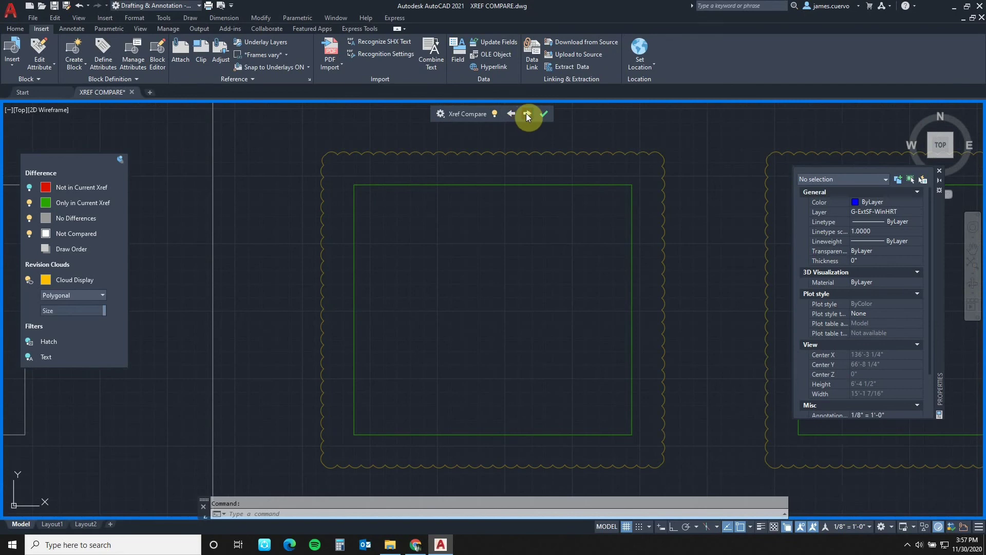
{"action": "left_click", "coordinate": [526, 113]}
{"action": "left_click", "coordinate": [528, 112]}
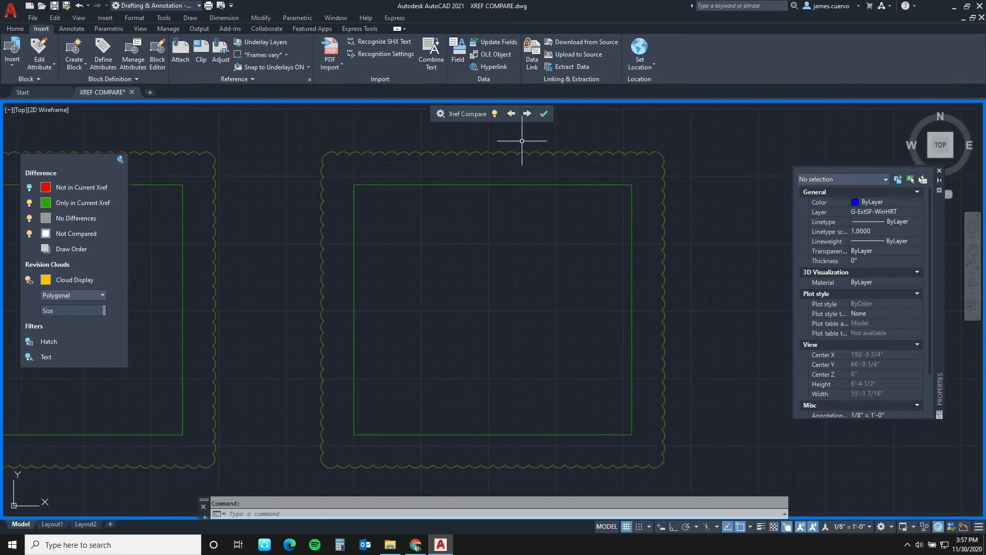
{"action": "scroll", "coordinate": [527, 145], "scroll_direction": "down", "scroll_amount": 2}
{"action": "scroll", "coordinate": [545, 230], "scroll_direction": "down", "scroll_amount": 2}
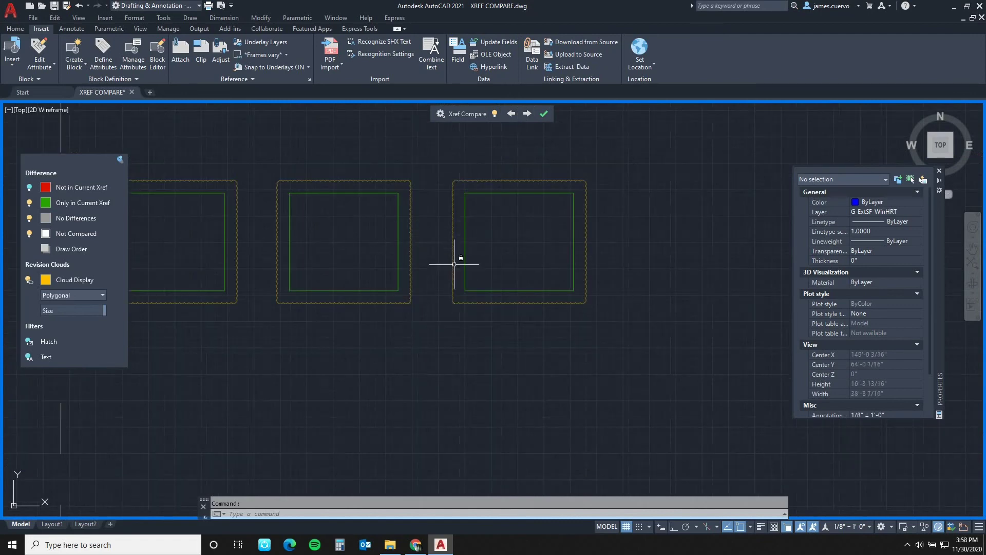
{"action": "left_click", "coordinate": [540, 124]}
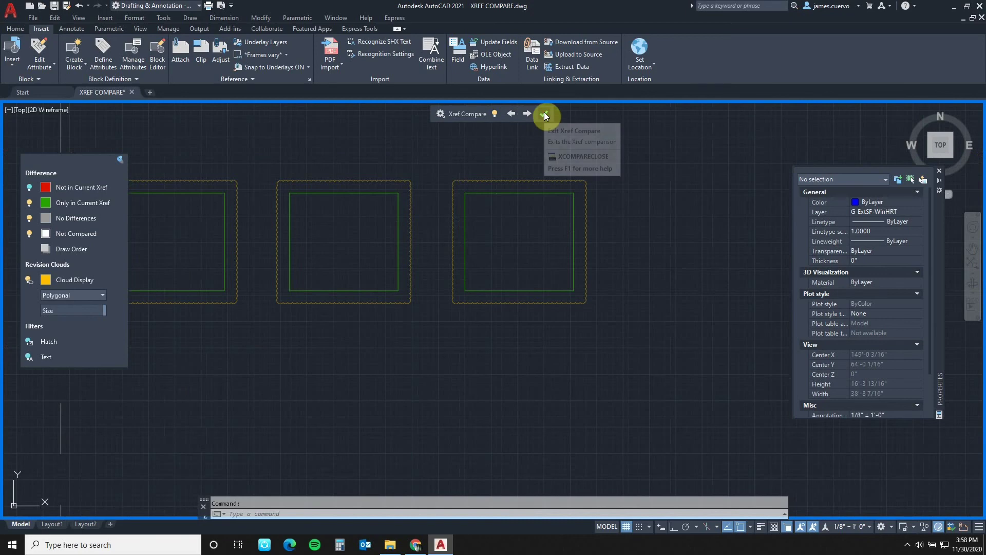
- Exit Xref Compare with the check mark (XCOMPARECLOSE) and view the full floor plan
{"action": "left_click", "coordinate": [544, 113]}
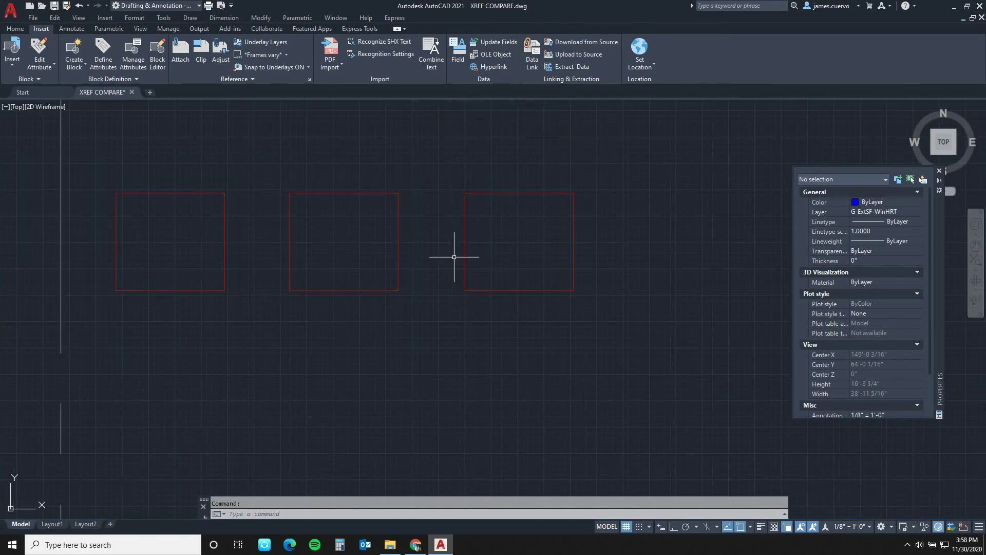
{"action": "scroll", "coordinate": [447, 270], "scroll_direction": "down", "scroll_amount": 10}
{"action": "scroll", "coordinate": [436, 277], "scroll_direction": "up", "scroll_amount": 2}
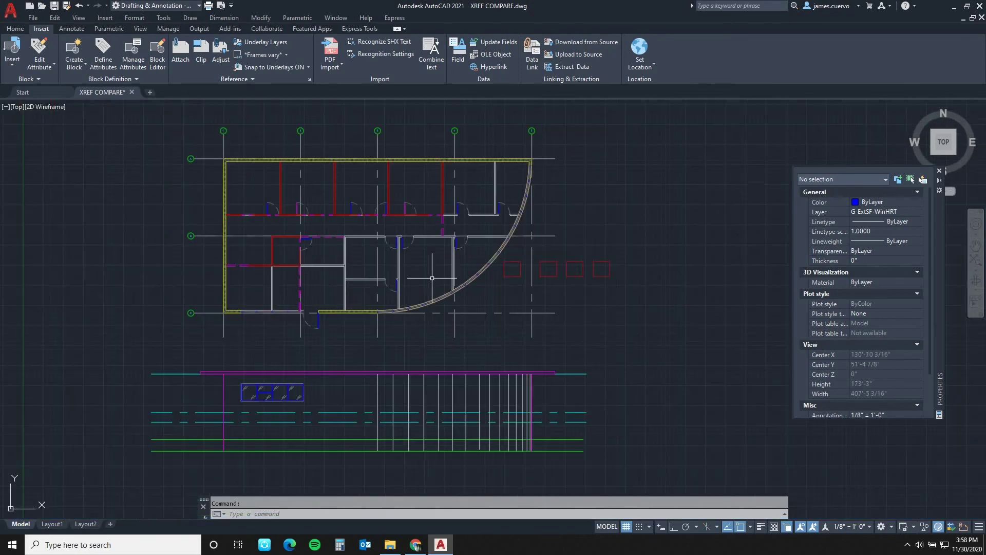